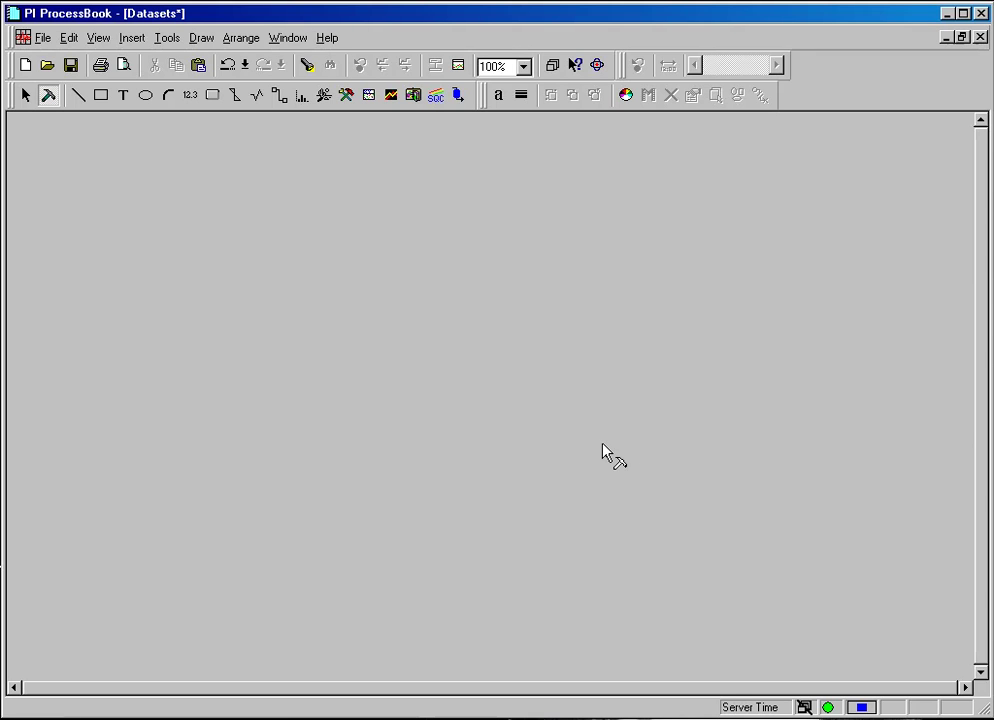
From Tools > Data Sets, begin a new data set to reveal the ODBC and PI Calculation options
left_click(167, 40)
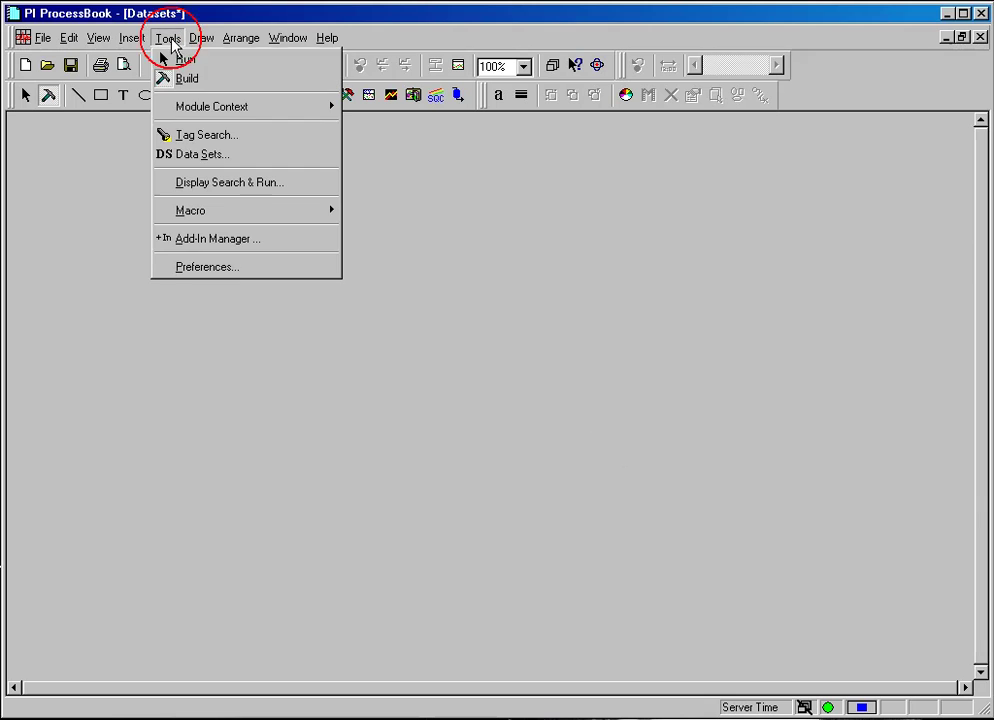
left_click(181, 157)
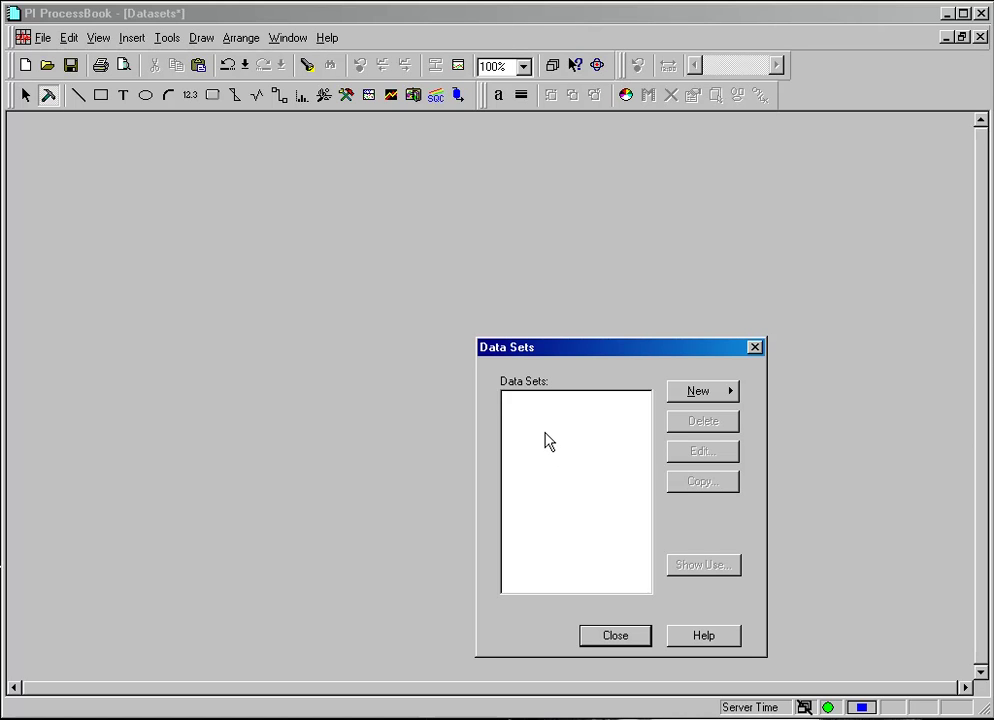
left_click(690, 391)
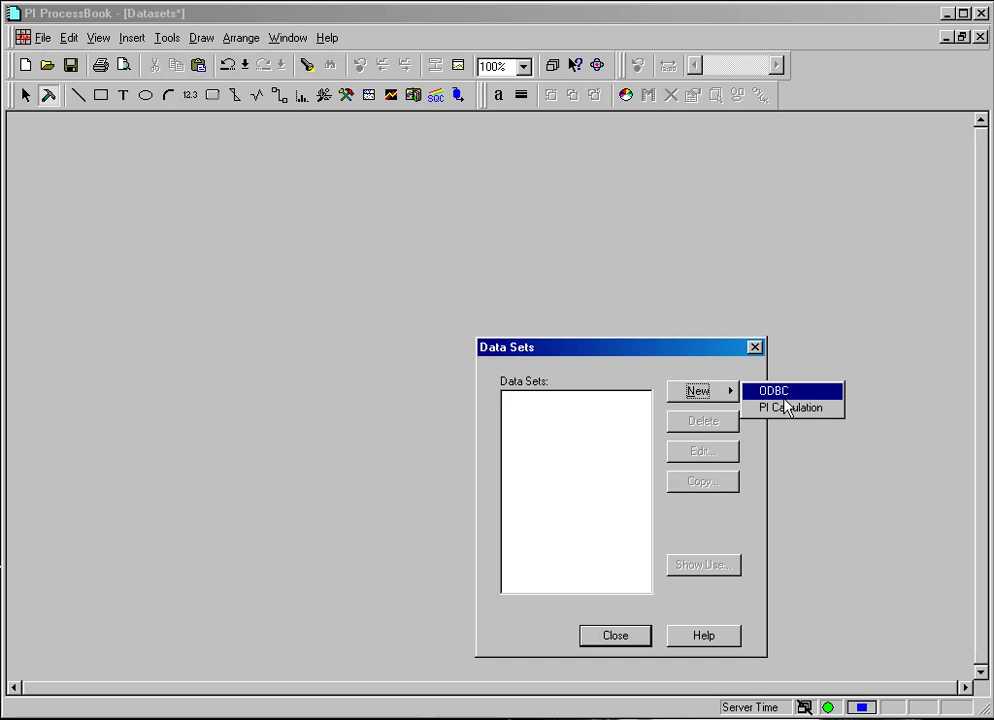
Create a PI Calculation data set and rename it from NEW DATASET to CDT_CALCS
left_click(786, 407)
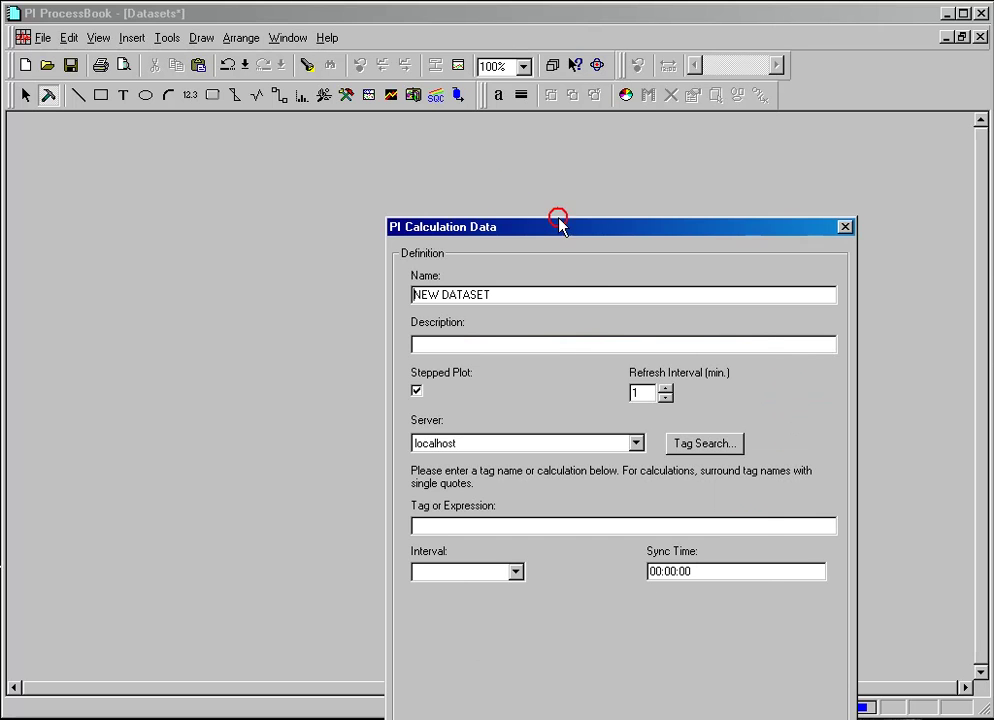
left_click_drag(558, 225, 308, 93)
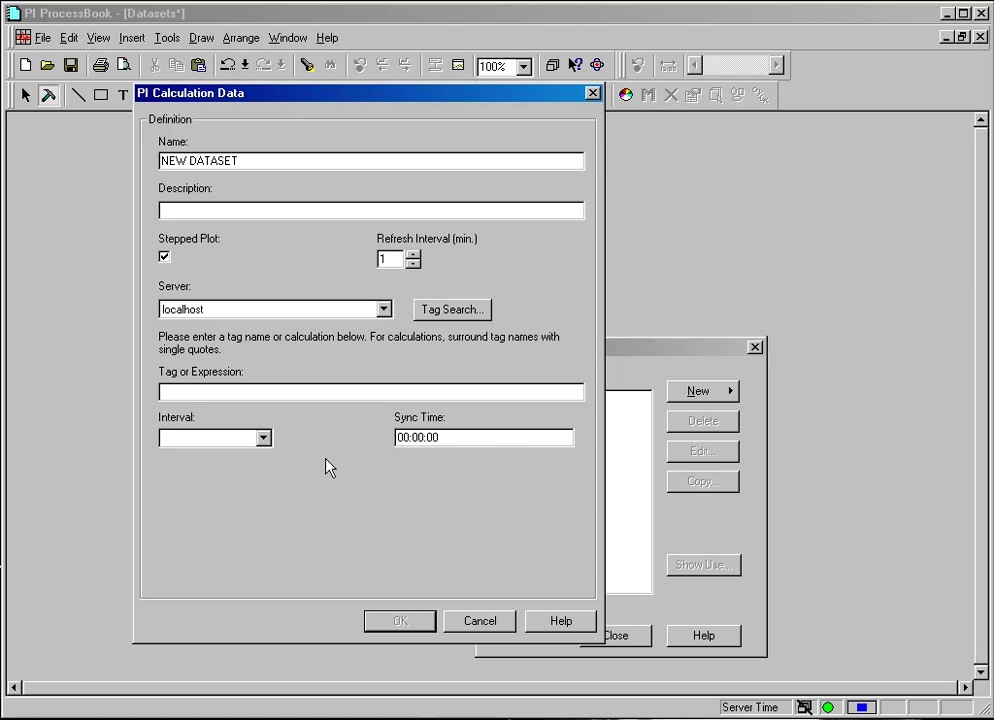
left_click(271, 155)
left_click_drag(271, 158, 131, 163)
type("CDT_CALCS")
left_click(264, 210)
left_click(276, 393)
Use Tag Search to set CDT158 as the CDT_CALCS tag expression
left_click(447, 312)
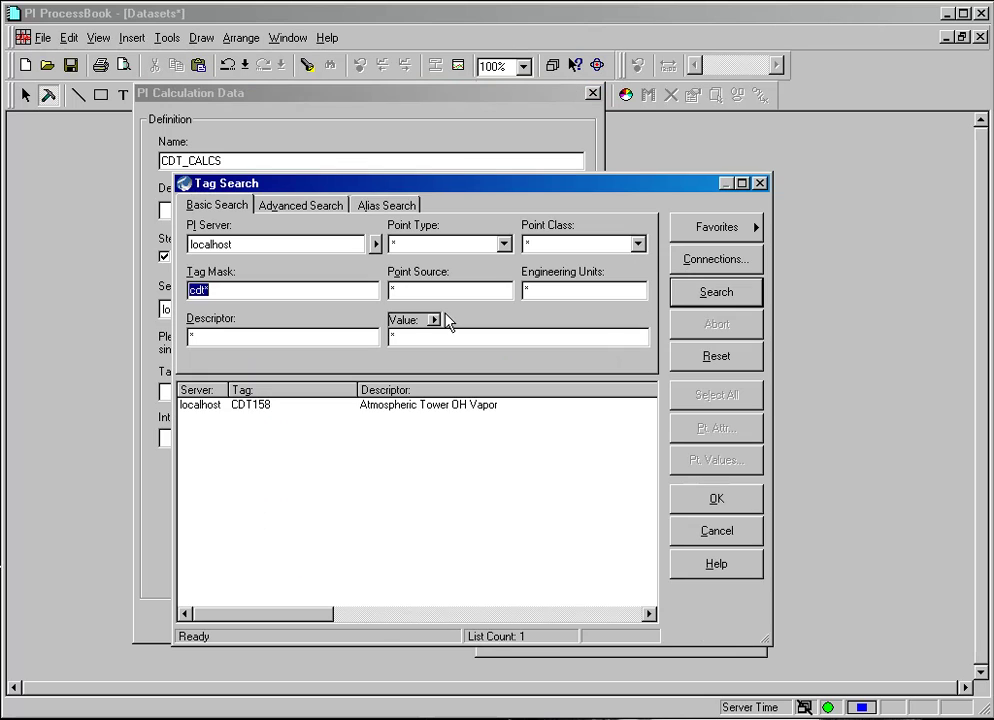
left_click(240, 406)
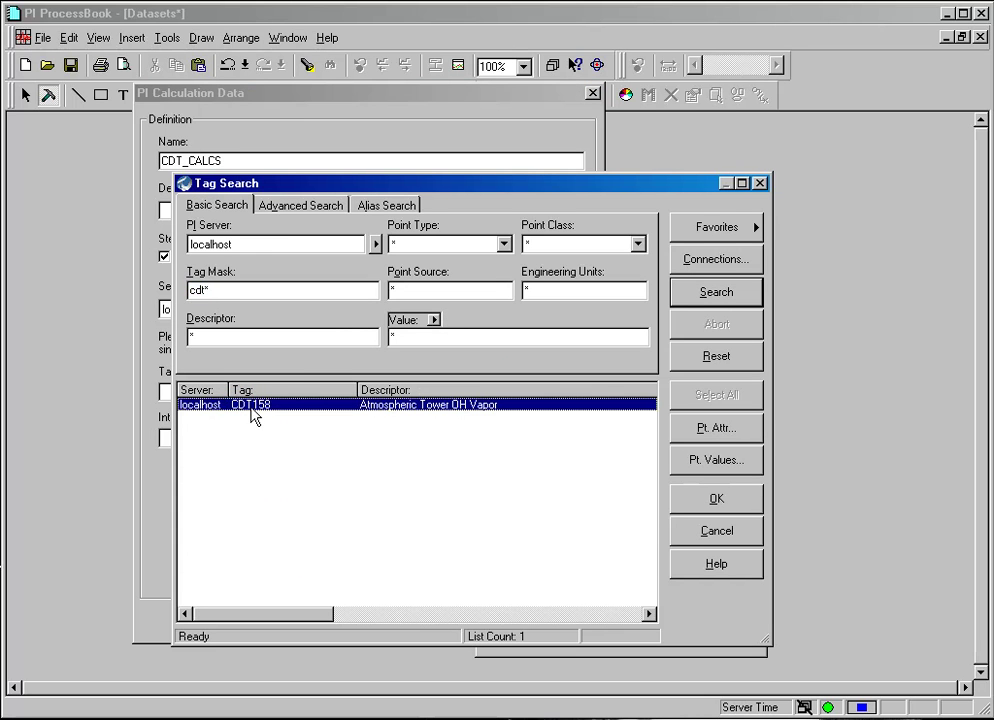
left_click(716, 499)
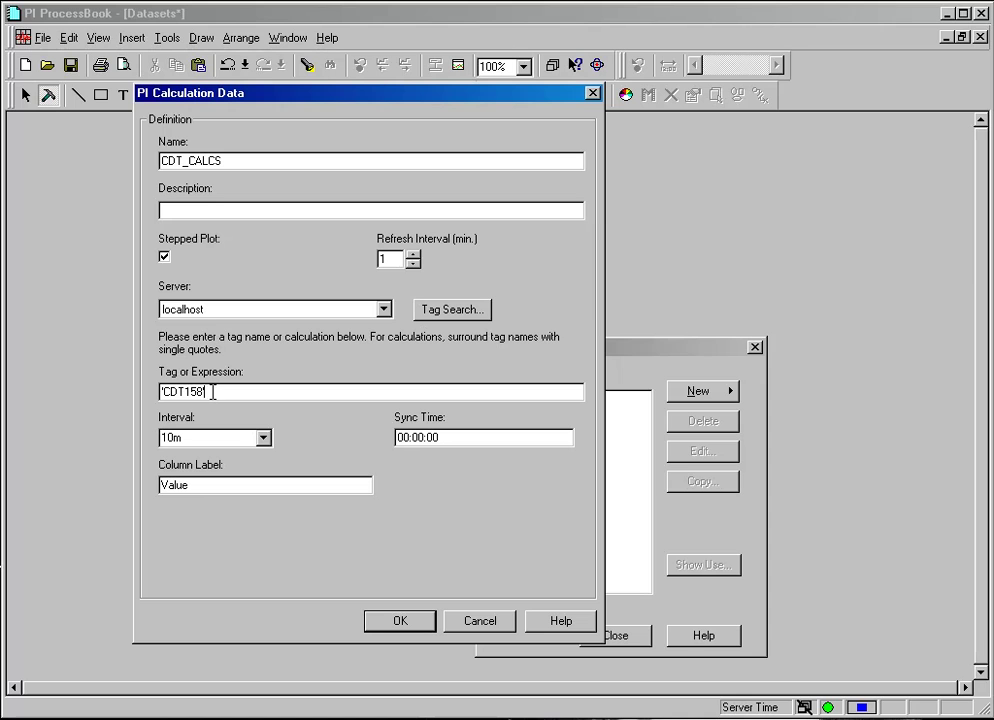
left_click(161, 392)
left_click(203, 391)
type("'")
left_click(201, 260)
left_click(199, 258)
left_click(191, 262)
left_click(245, 388)
key("BackSpace")
type("'")
Close the quote so the expression reads 'CDT158', keeping the 10m interval and 00:00:00 sync time
type("'")
left_click(199, 439)
left_click(220, 442)
left_click(446, 438)
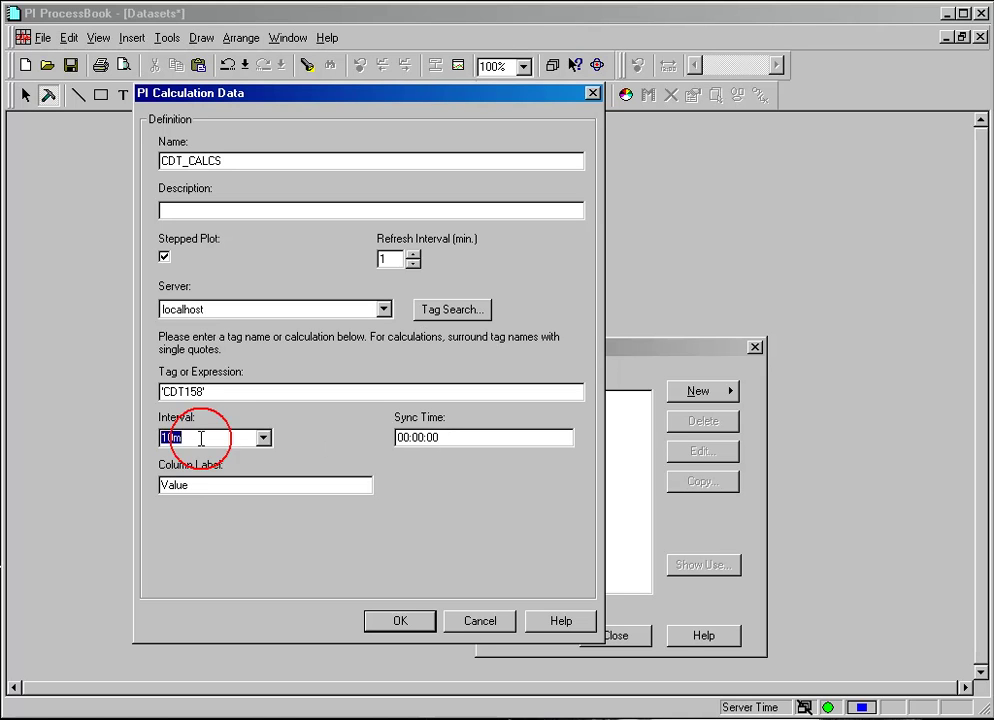
left_click(490, 436)
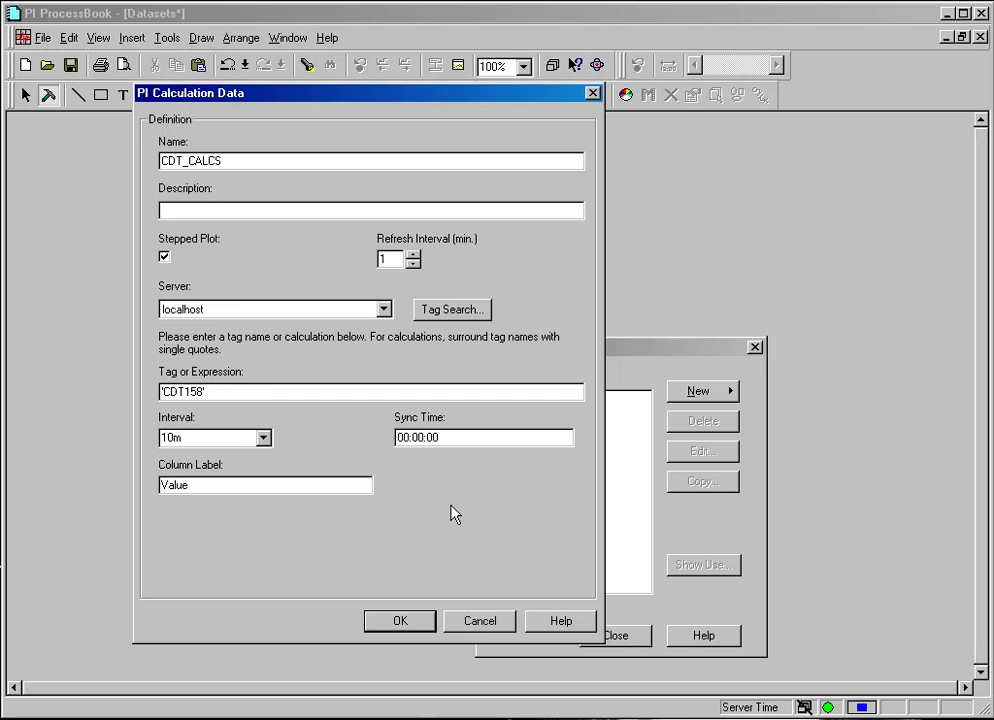
Confirm the CDT_CALCS definition with OK and close the Data Sets dialog
left_click(251, 393)
left_click(265, 422)
left_click(395, 626)
left_click(400, 622)
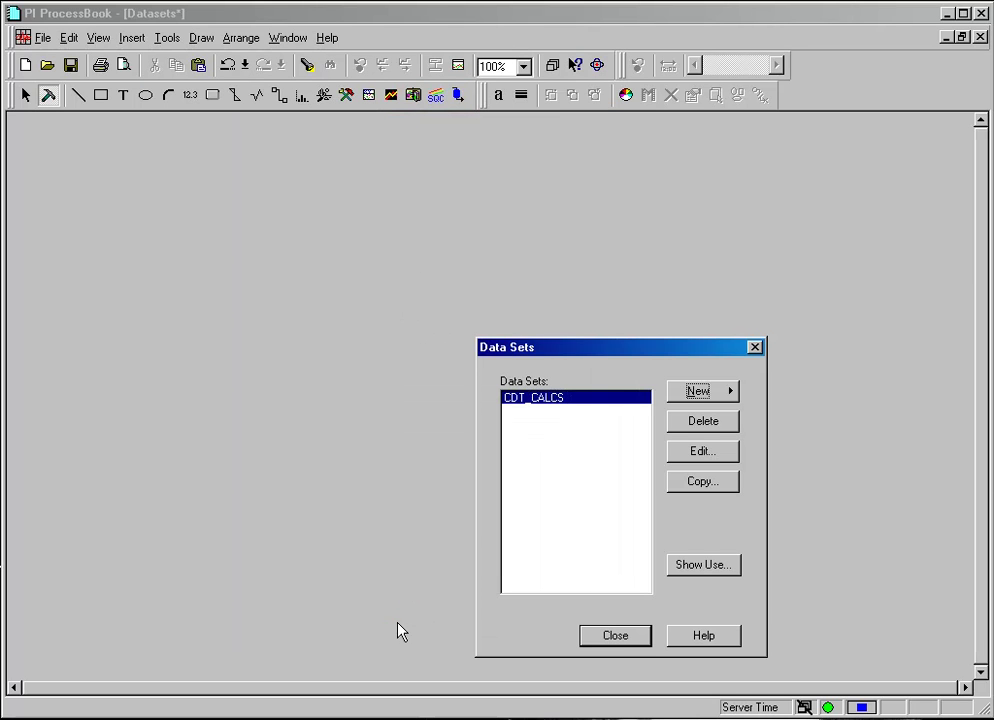
left_click(618, 638)
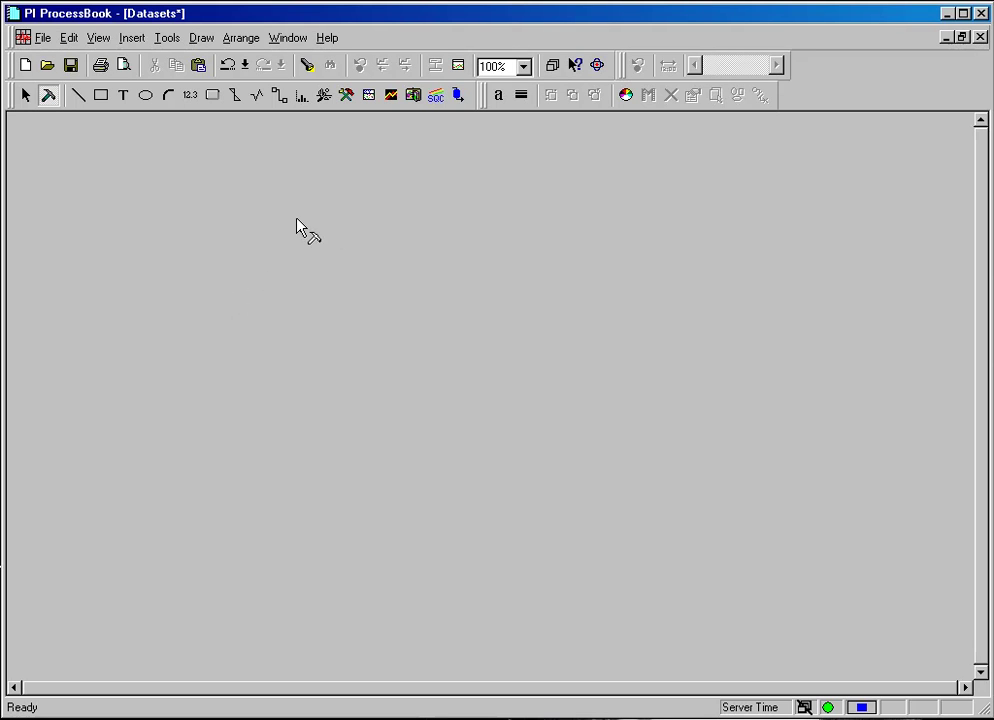
Draw a trend across most of the display and list the alternative tag sources in Define Trend
left_click(201, 38)
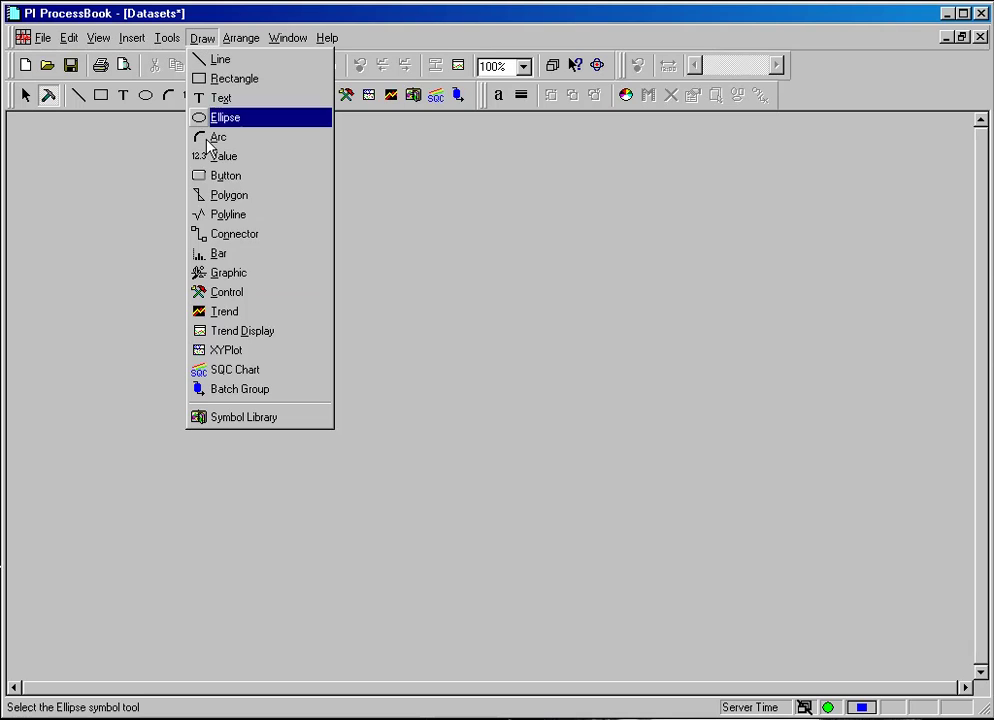
left_click(222, 311)
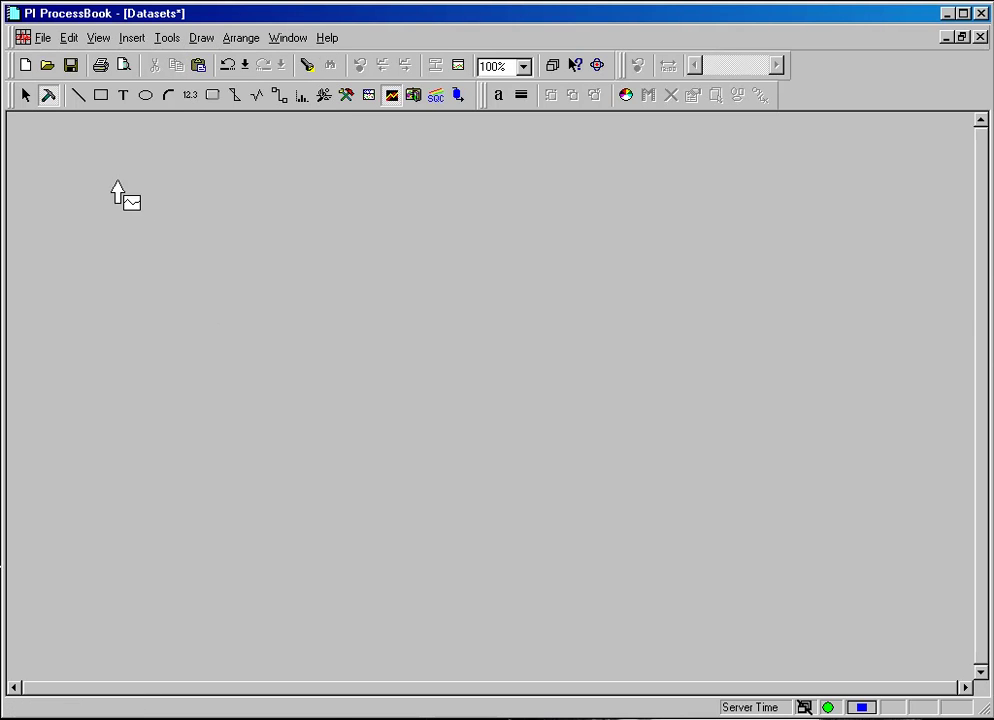
left_click_drag(104, 173, 795, 622)
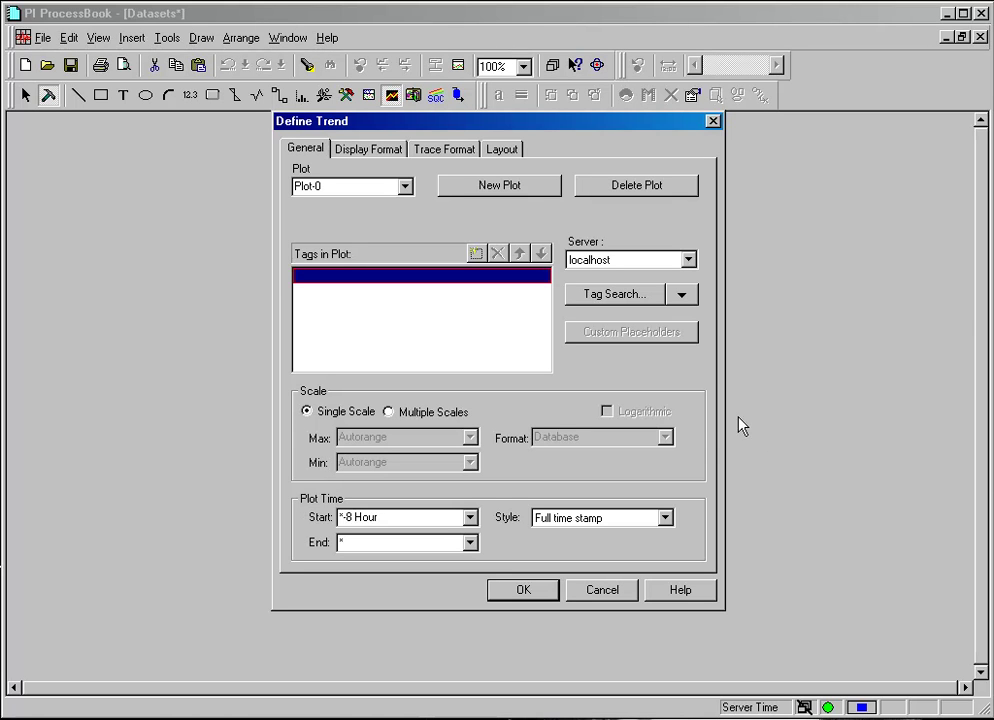
left_click(683, 296)
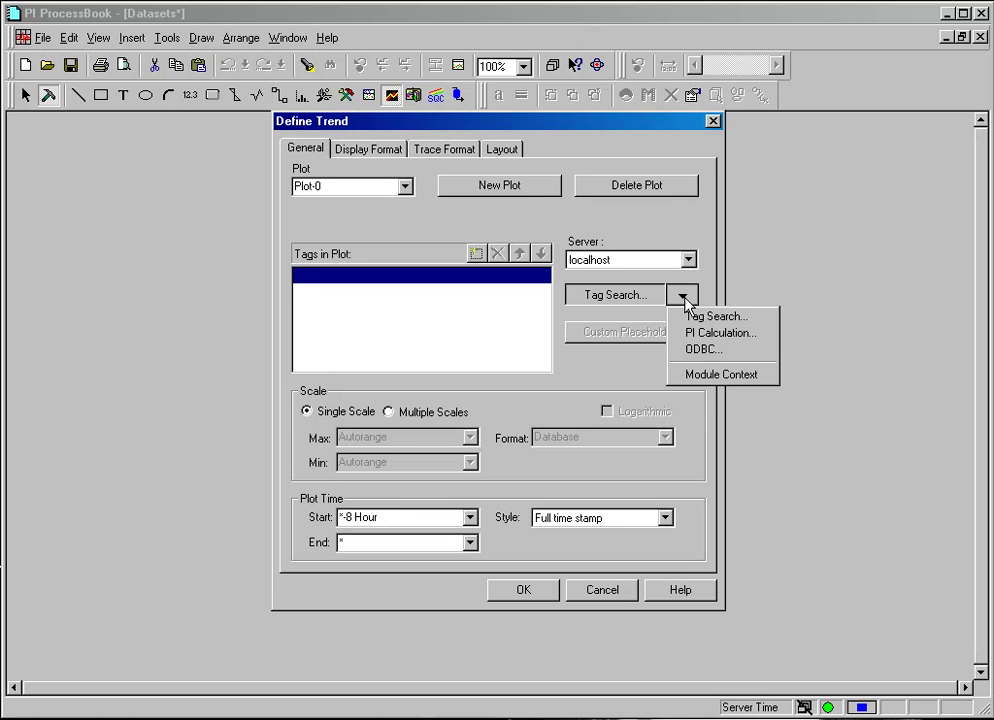
Add a trend tag from a PI Calculation, selecting the CDT_CALCS data set
left_click(670, 333)
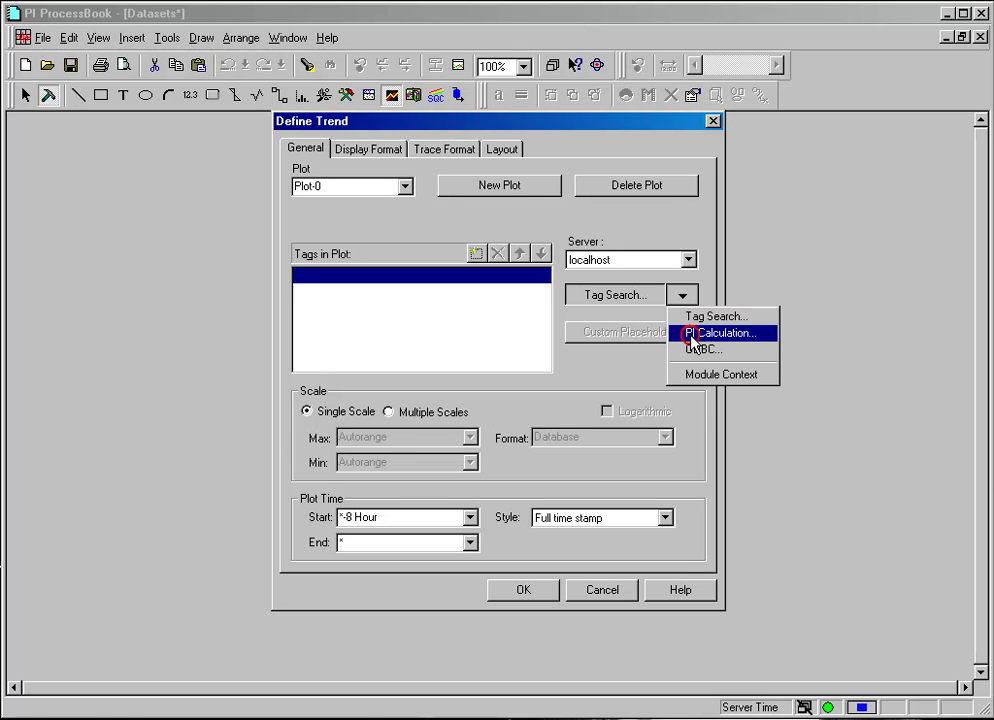
left_click_drag(616, 222, 471, 83)
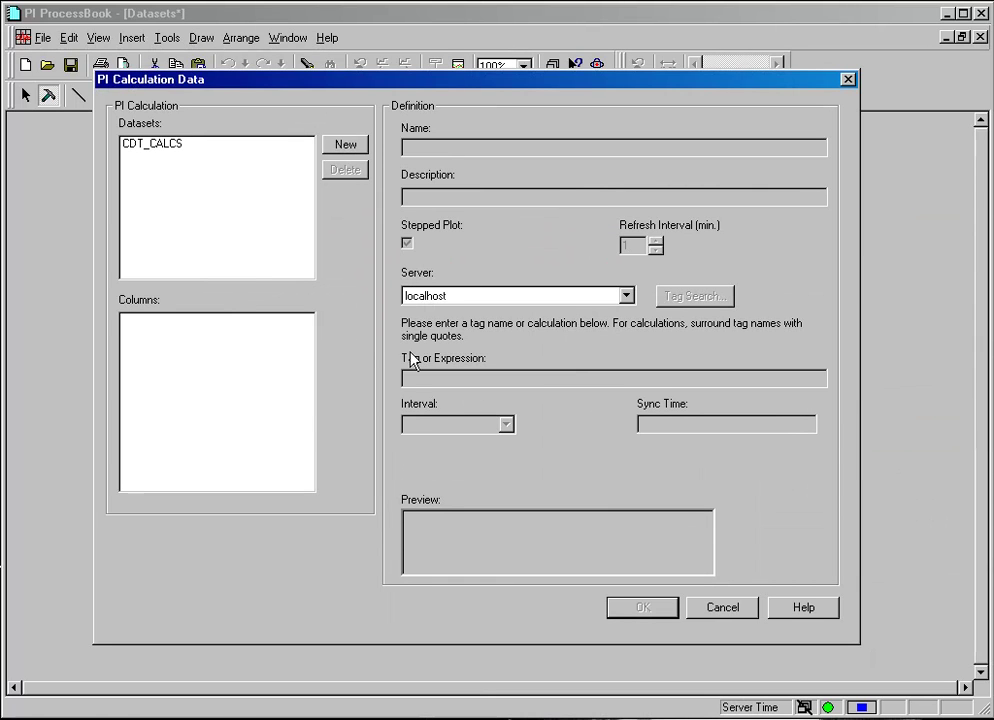
left_click(155, 147)
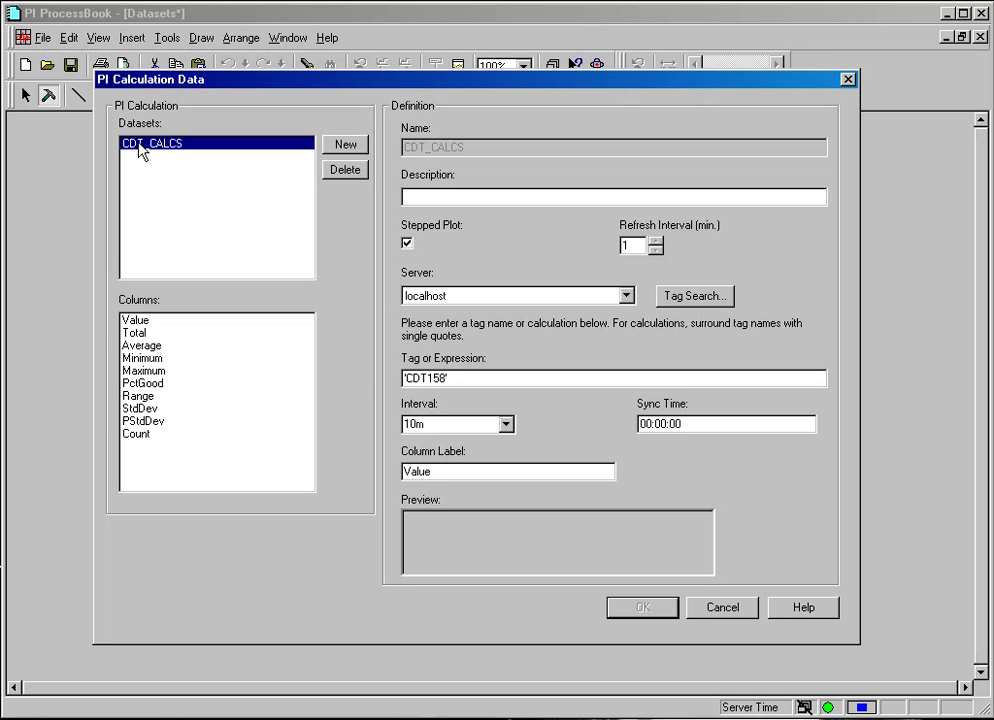
Preview the Maximum, PctGood, StdDev and Value columns, then settle on Average
left_click(136, 320)
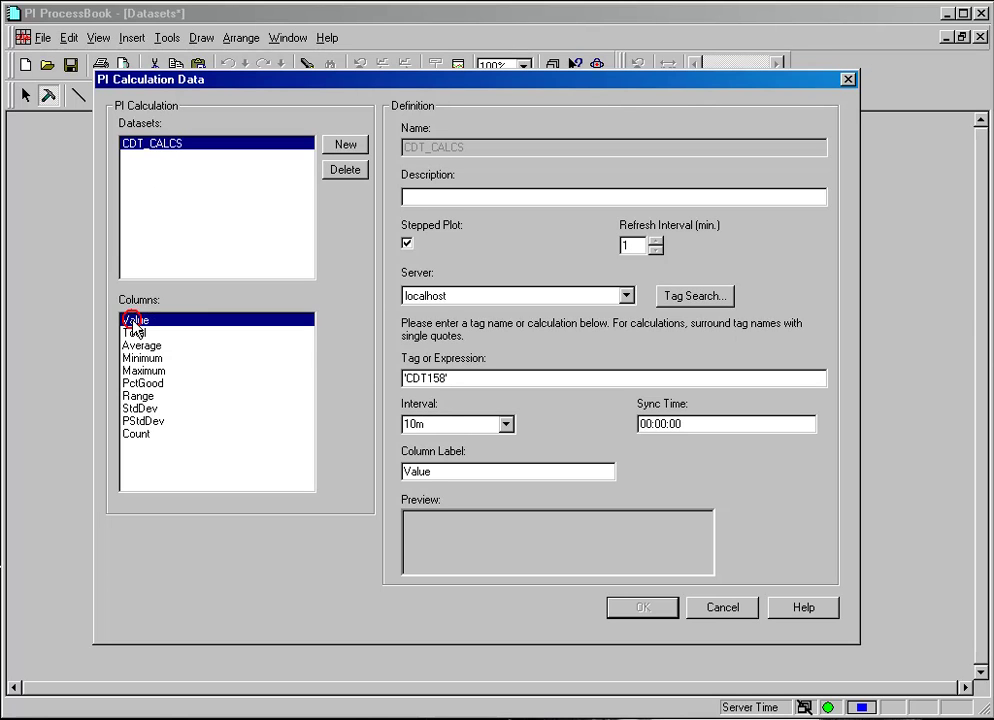
left_click(138, 345)
left_click(138, 370)
left_click(138, 383)
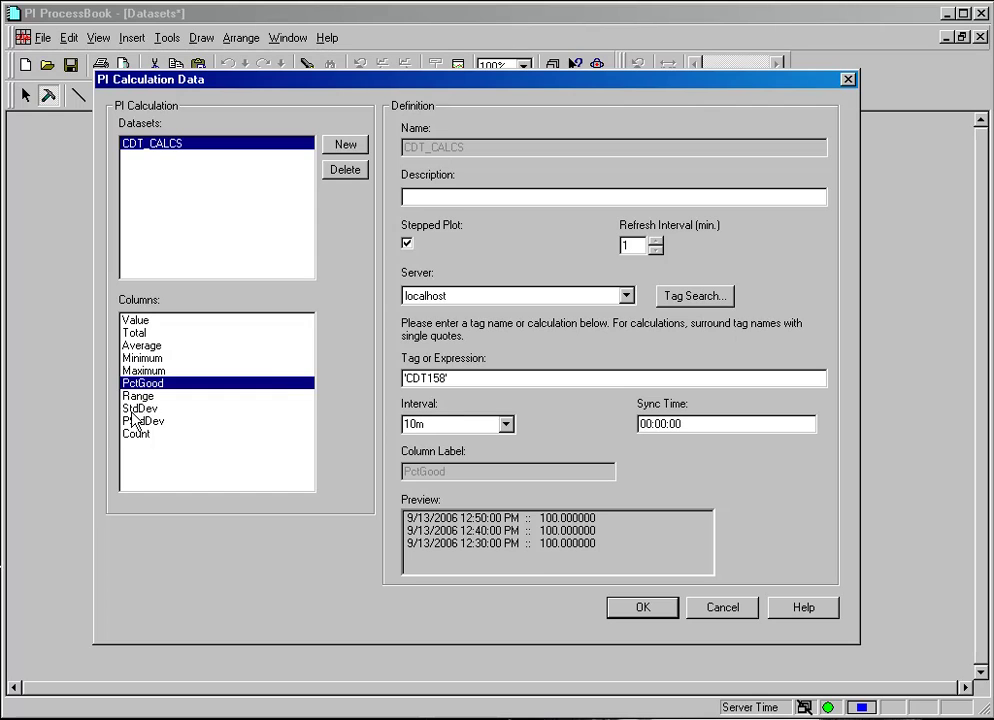
left_click(138, 408)
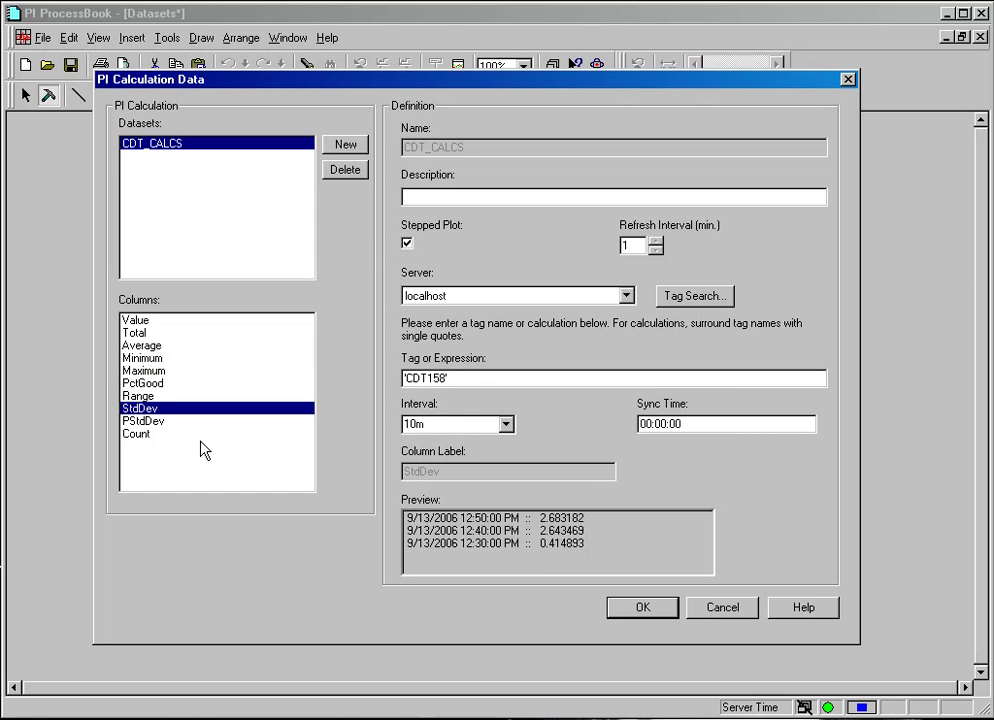
left_click(484, 368)
left_click(136, 321)
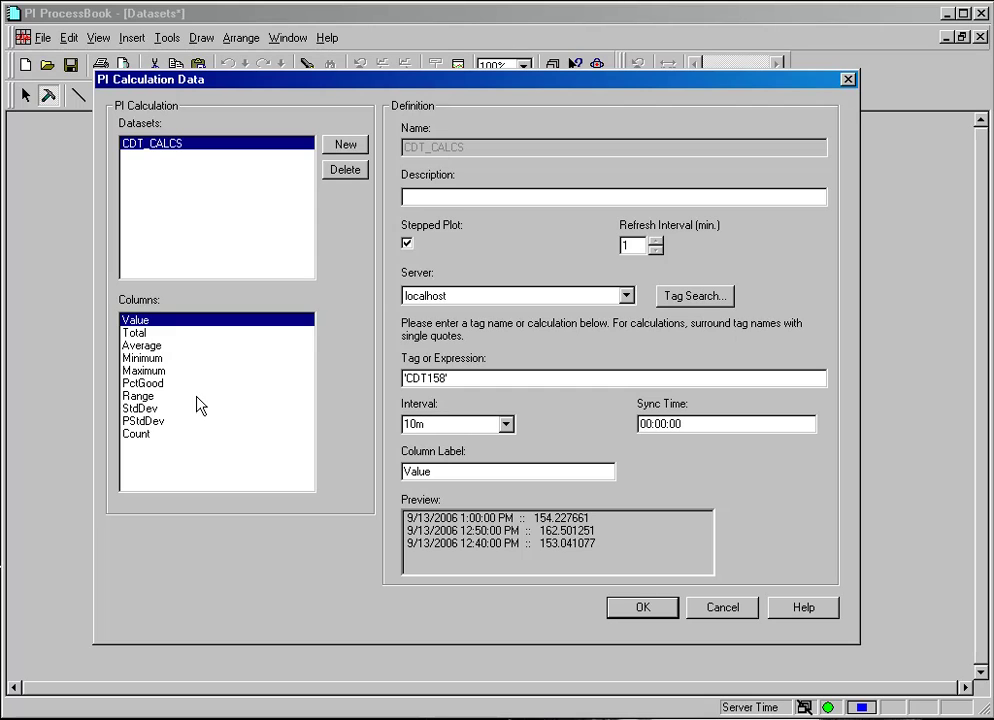
left_click(155, 347)
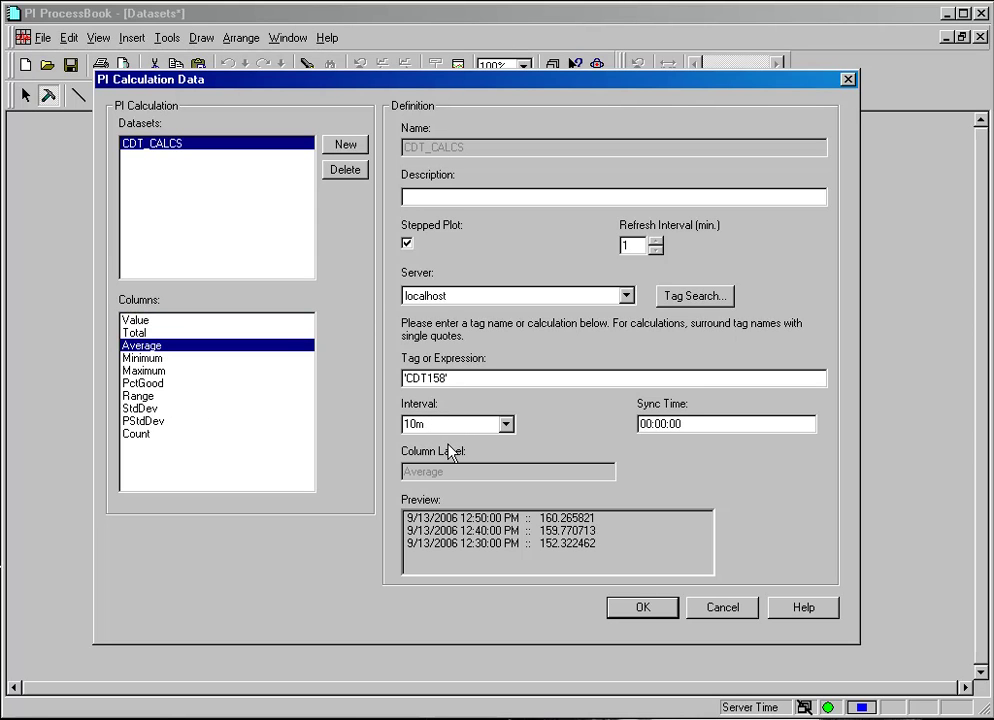
Accept CDT_CALCS.Average and add the raw CDT158 tag to the trend via Tag Search
left_click(643, 608)
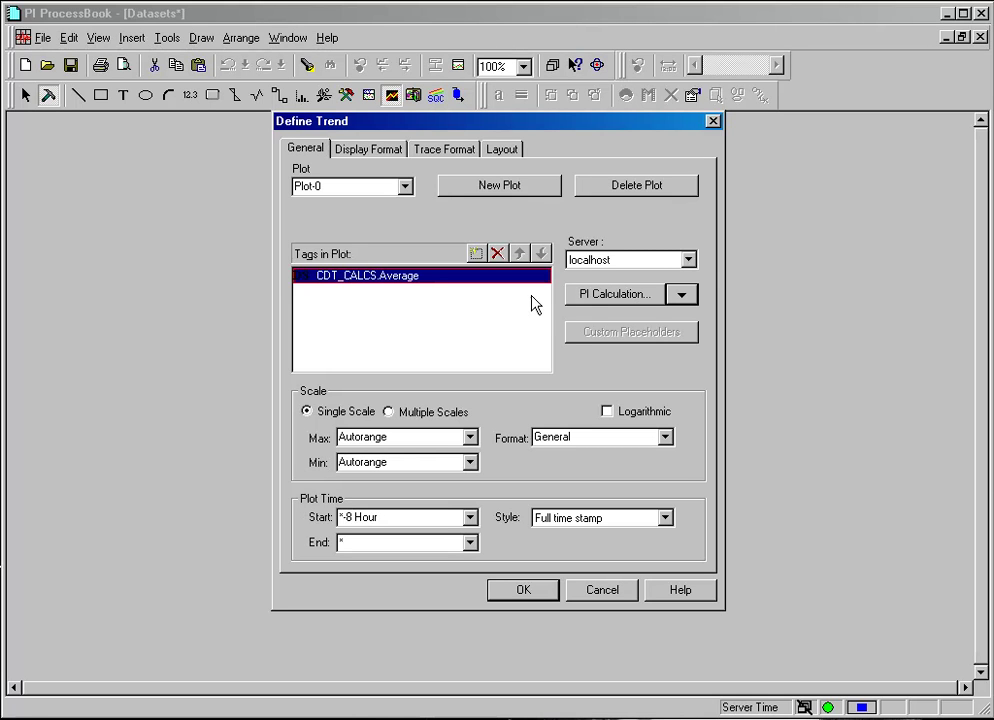
left_click(683, 297)
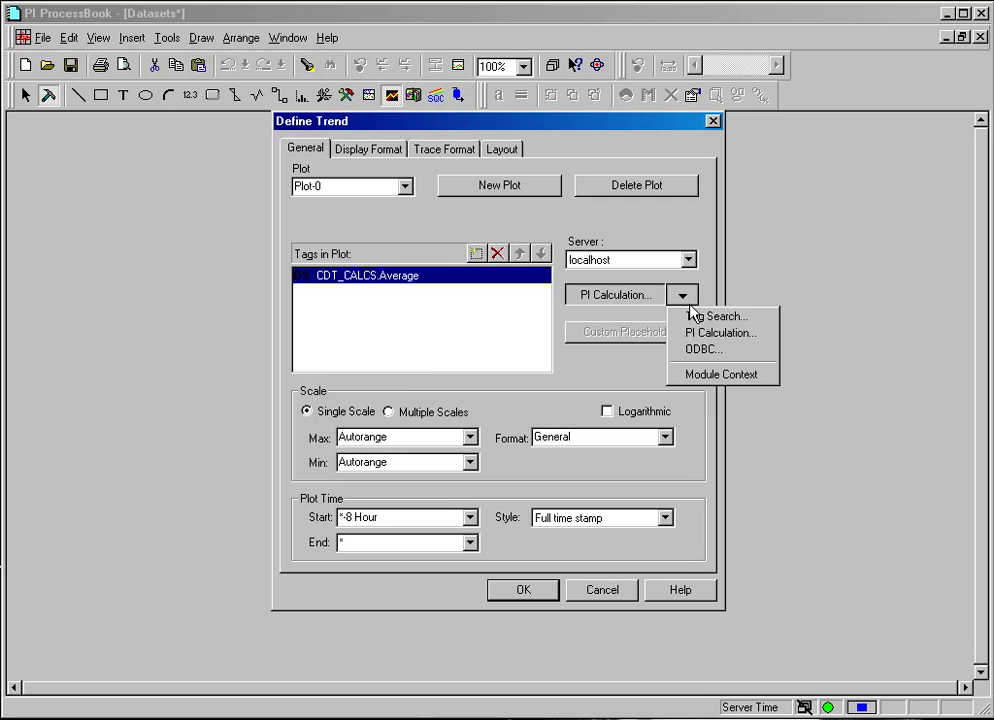
left_click(692, 316)
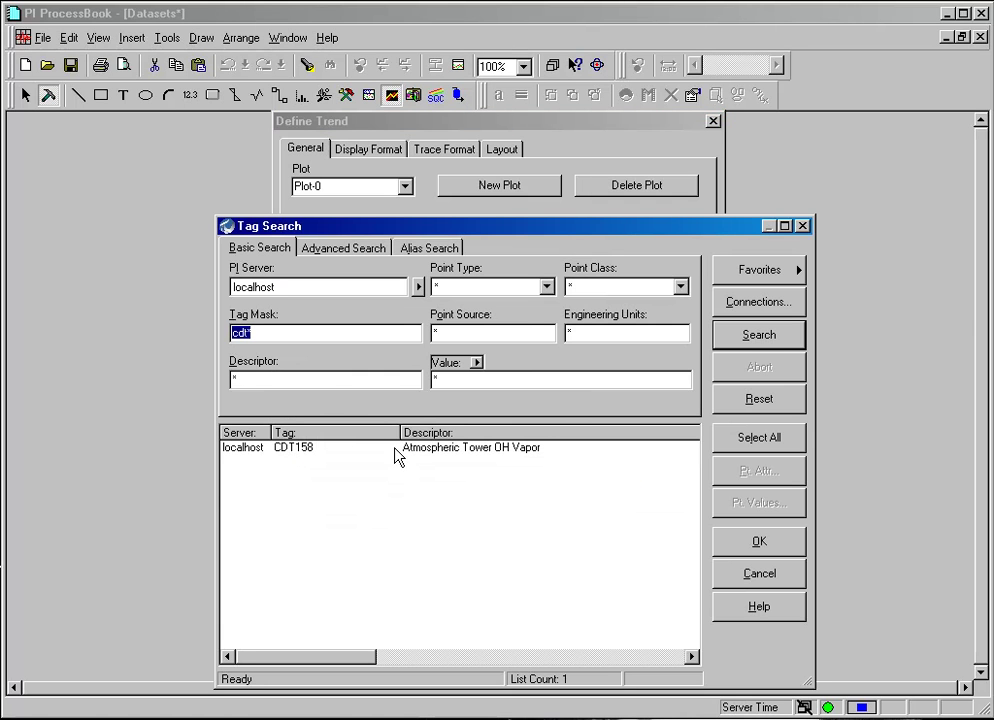
left_click(283, 452)
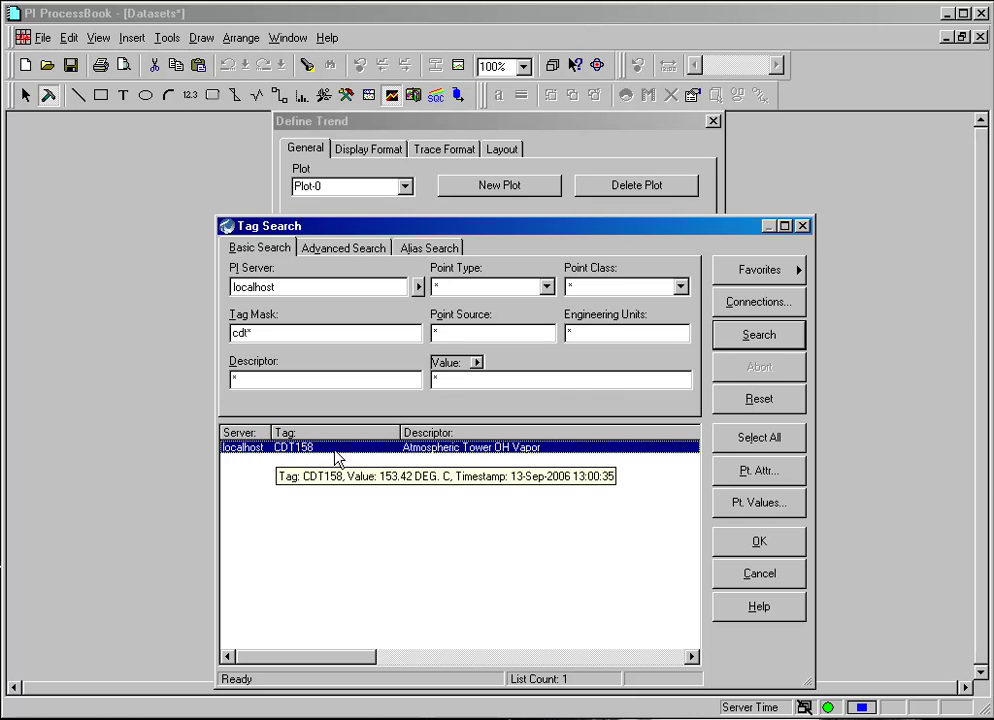
left_click(759, 541)
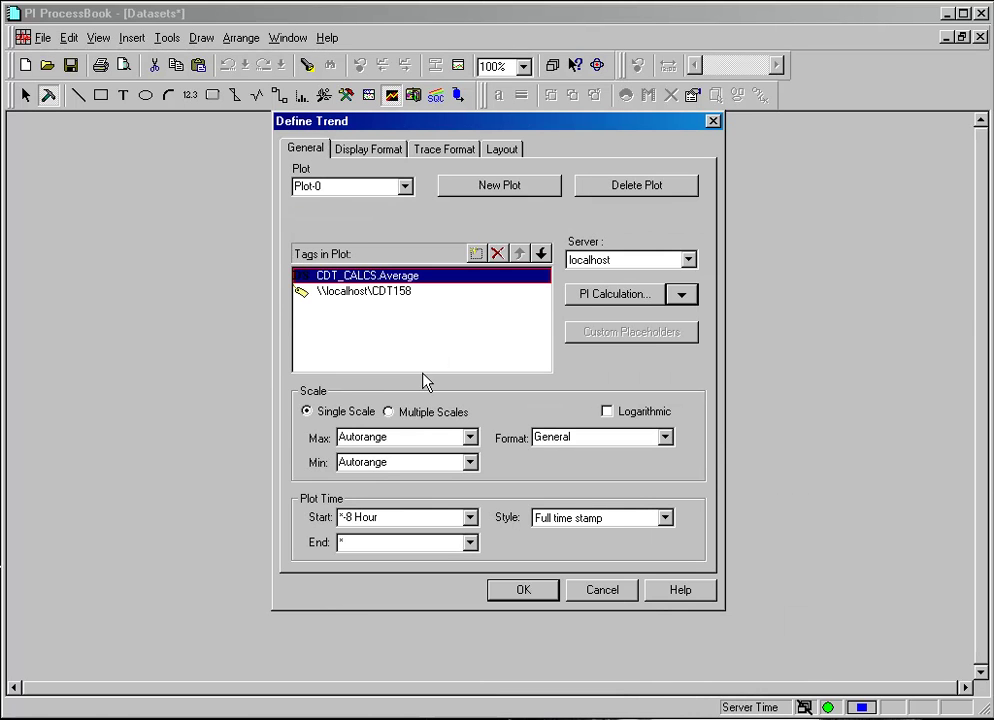
left_click(380, 277)
left_click(380, 292)
Change the plot start from *-8 Hour to *-1 Hour and apply the trend definition
left_click(348, 516)
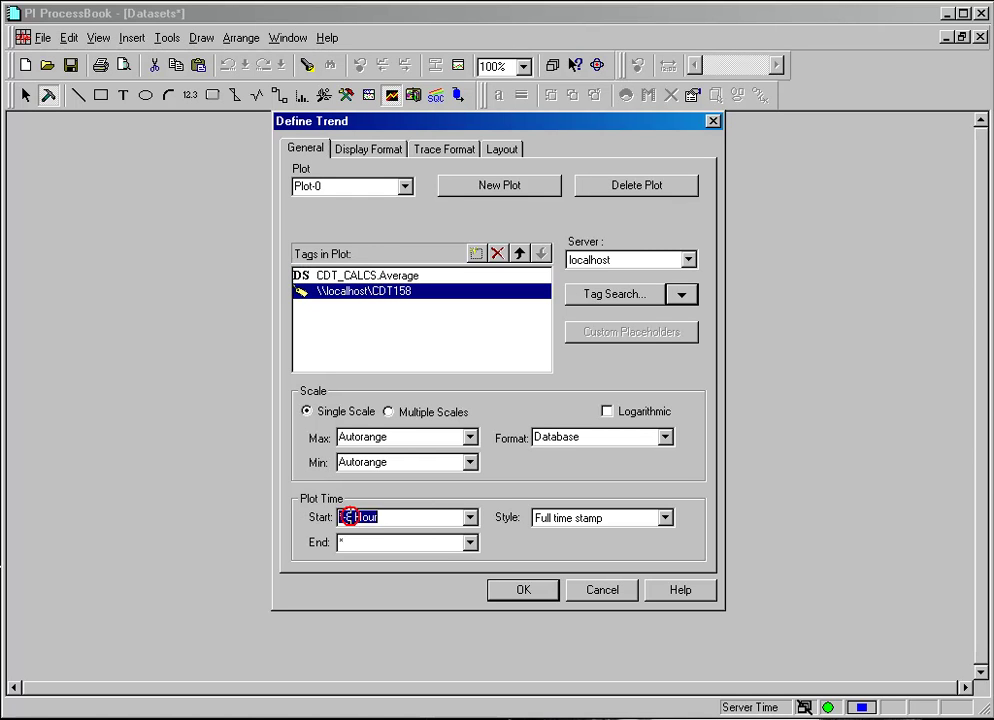
left_click(348, 516)
key("BackSpace")
type("1")
left_click(536, 594)
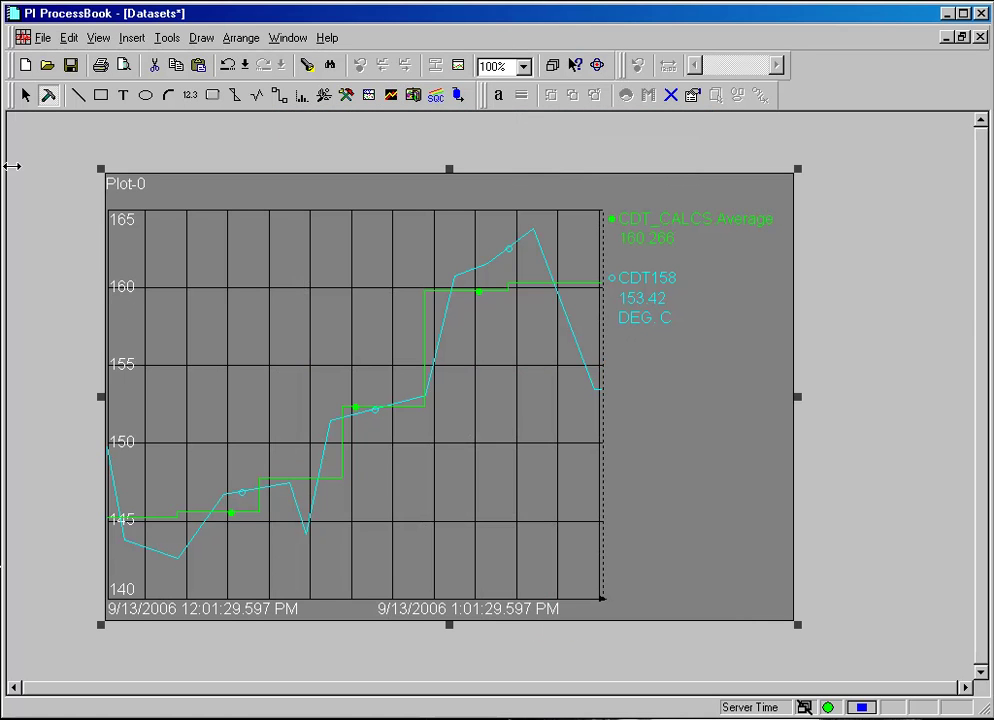
Switch to run mode and read live values on the CDT_CALCS.Average and CDT158 traces
left_click(24, 95)
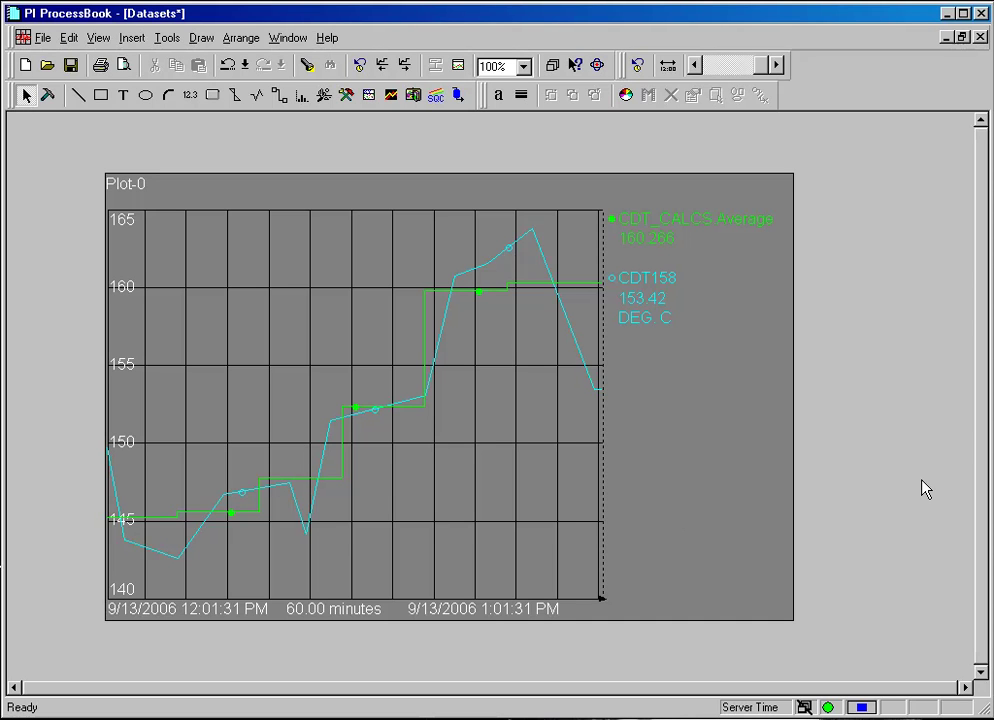
left_click(632, 323)
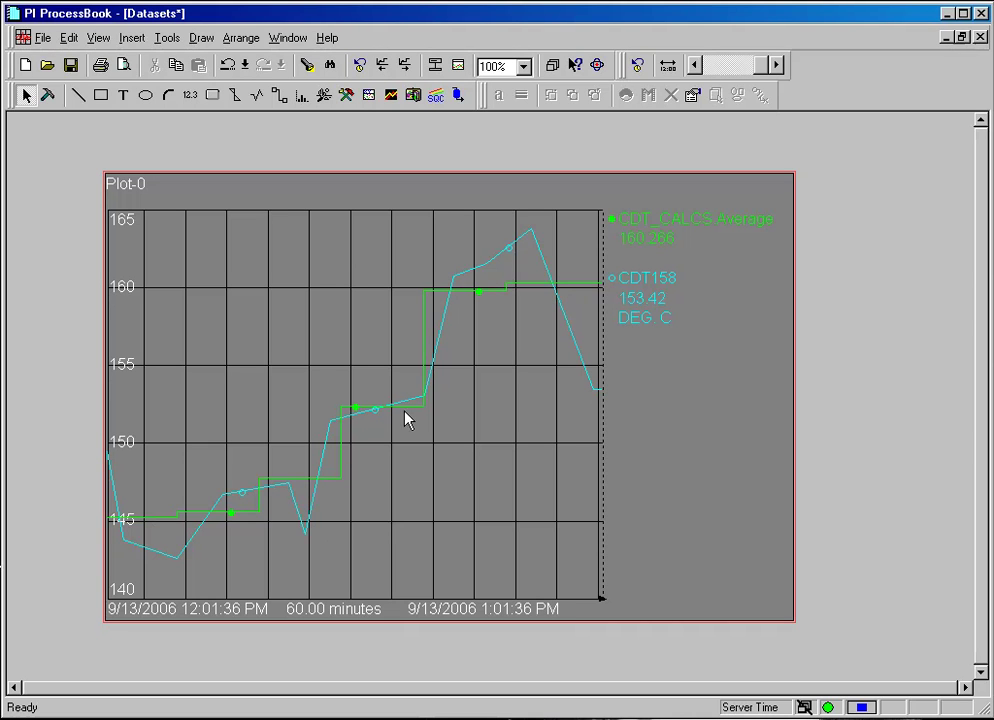
left_click(652, 228)
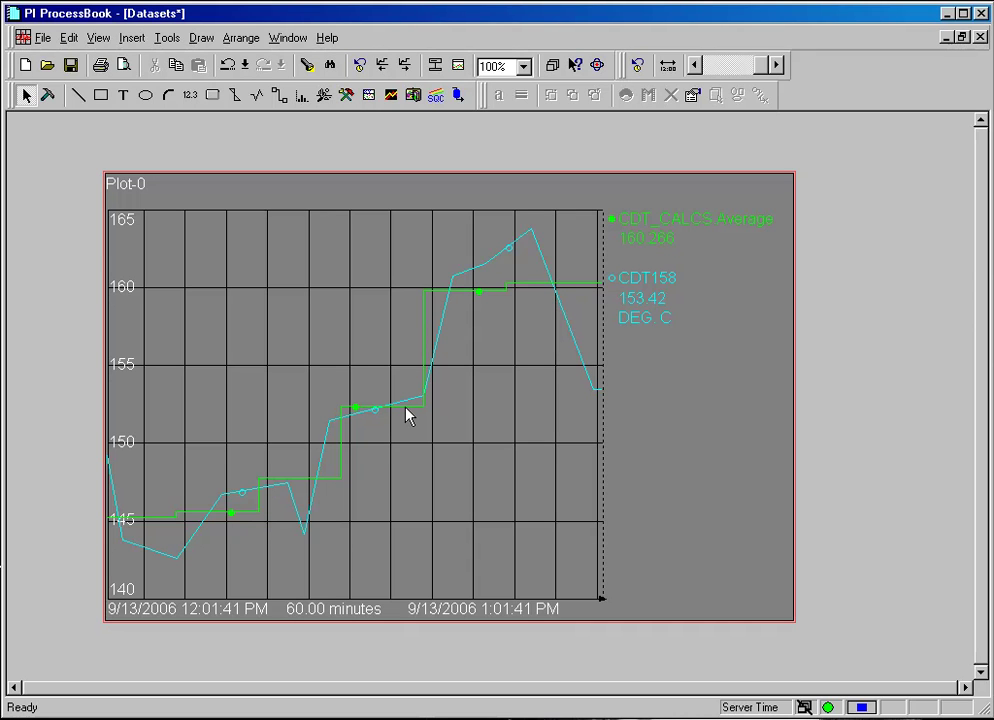
mouse_move(406, 412)
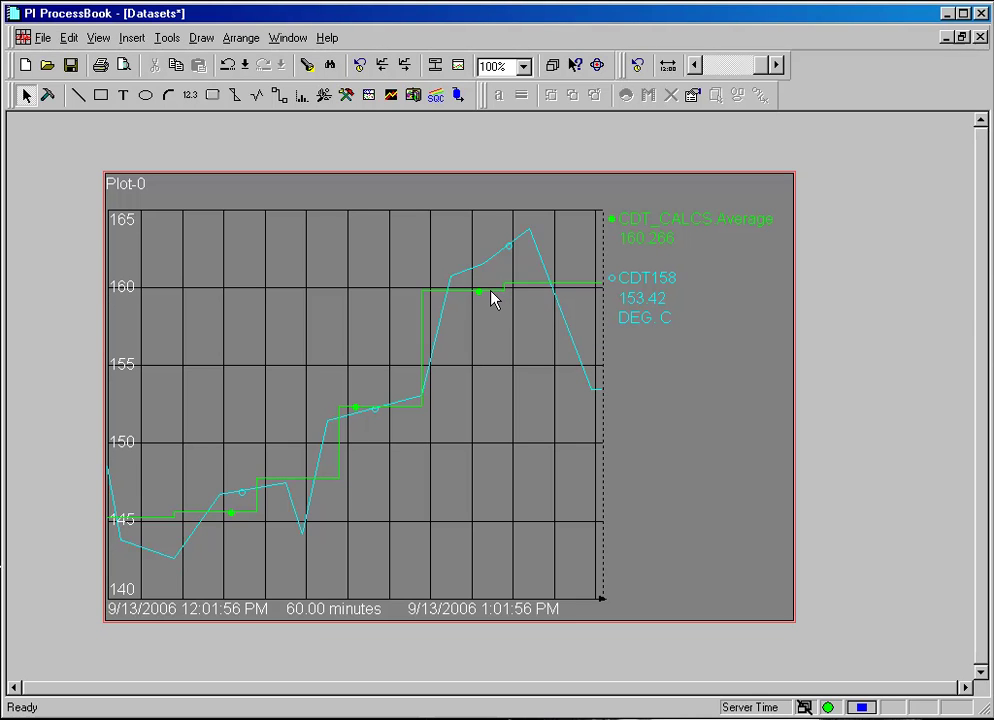
mouse_move(492, 297)
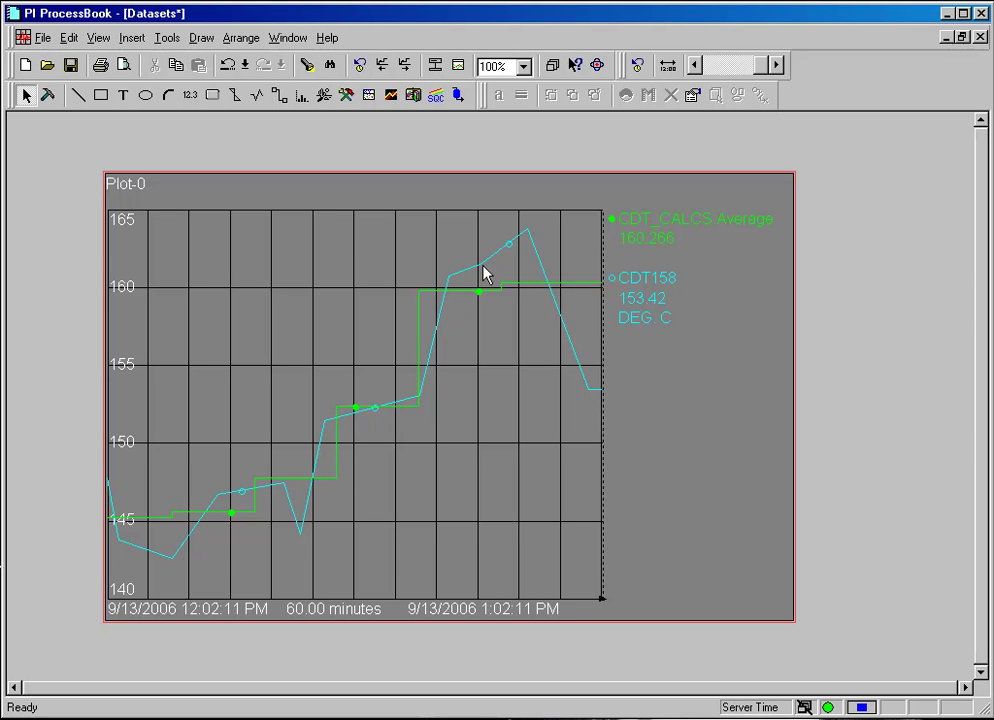
In design mode, drag the trend's bottom edge up to about two-thirds height, then deselect it
left_click(828, 446)
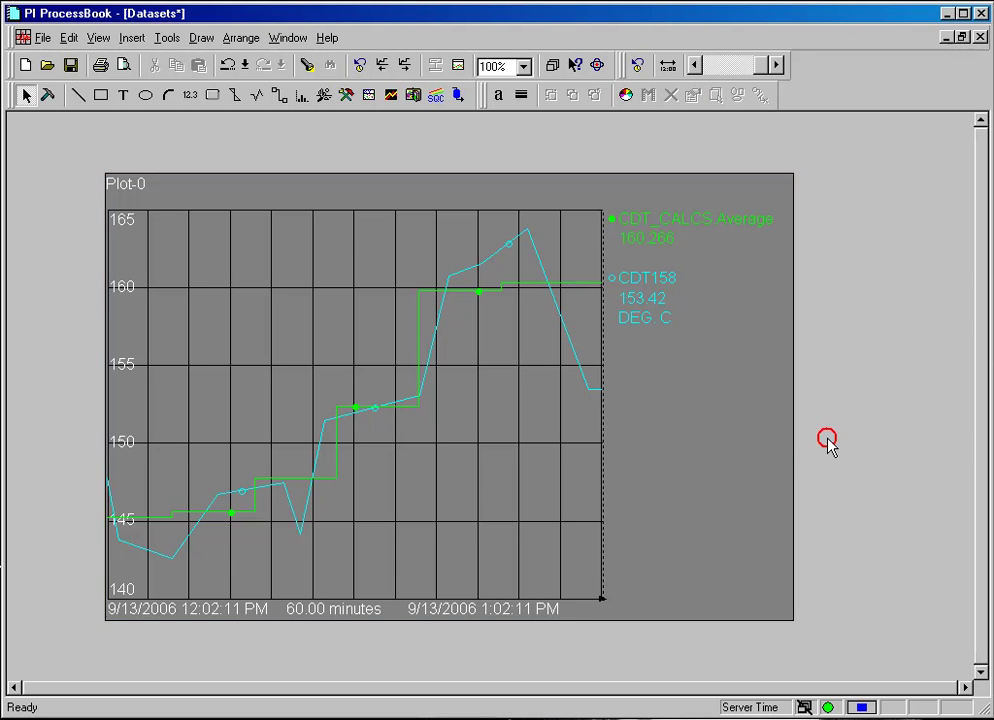
left_click(484, 409)
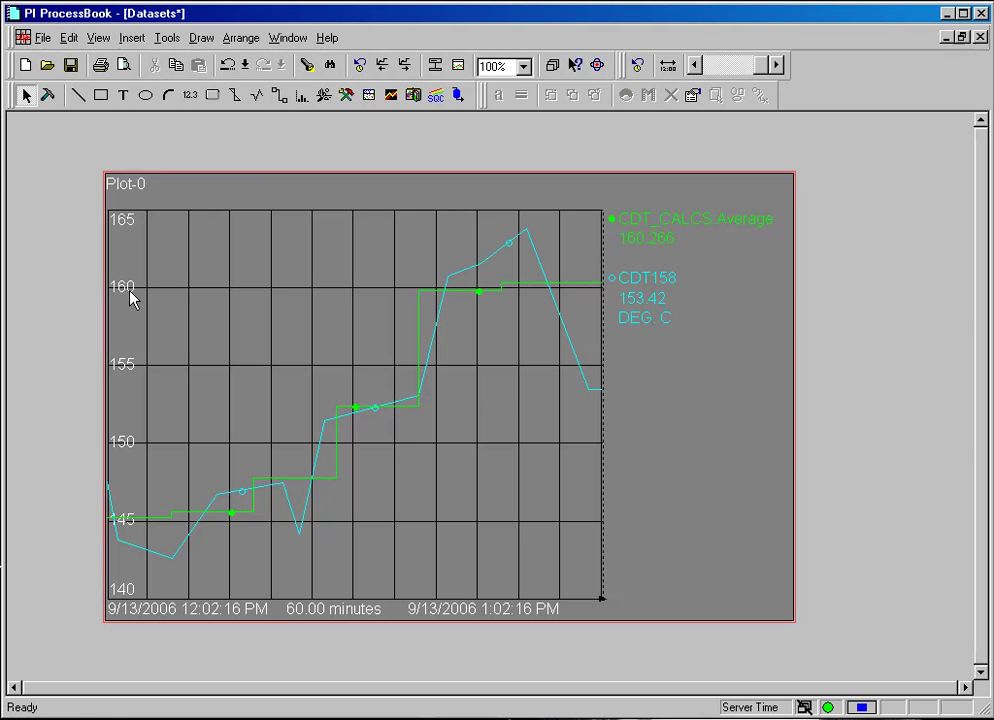
left_click(47, 95)
left_click(162, 182)
left_click(428, 440)
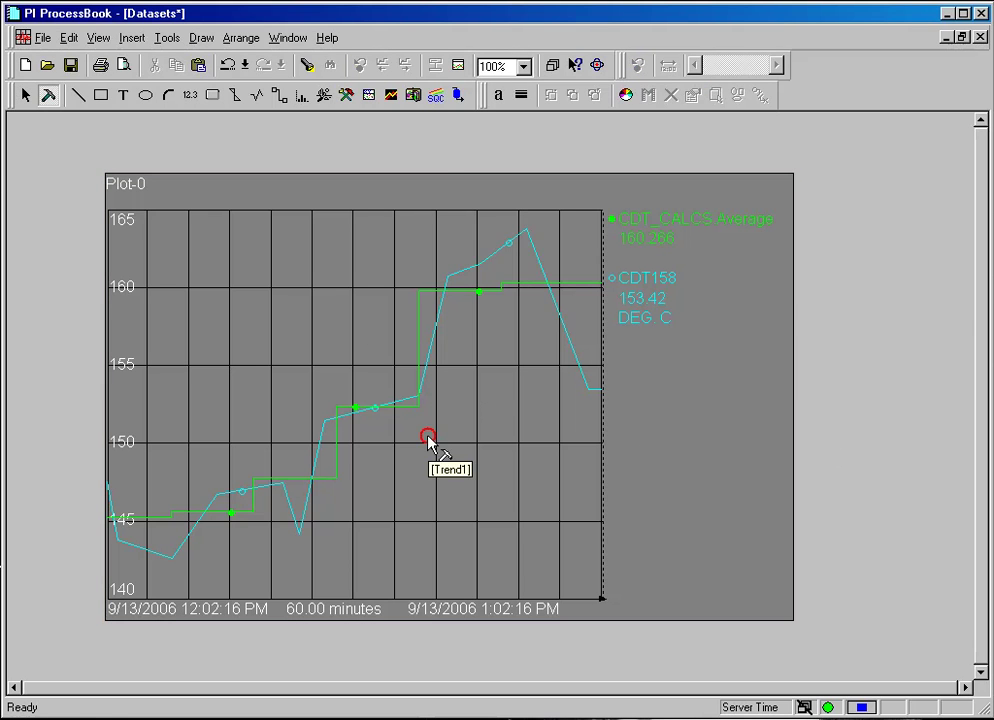
left_click_drag(449, 621, 452, 517)
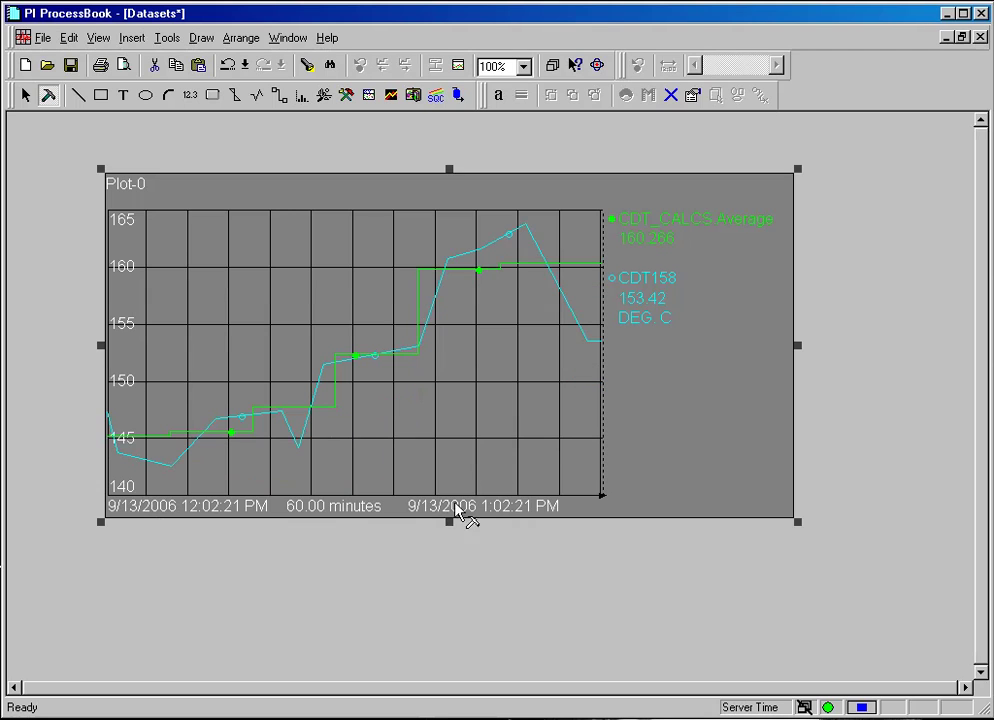
left_click(455, 588)
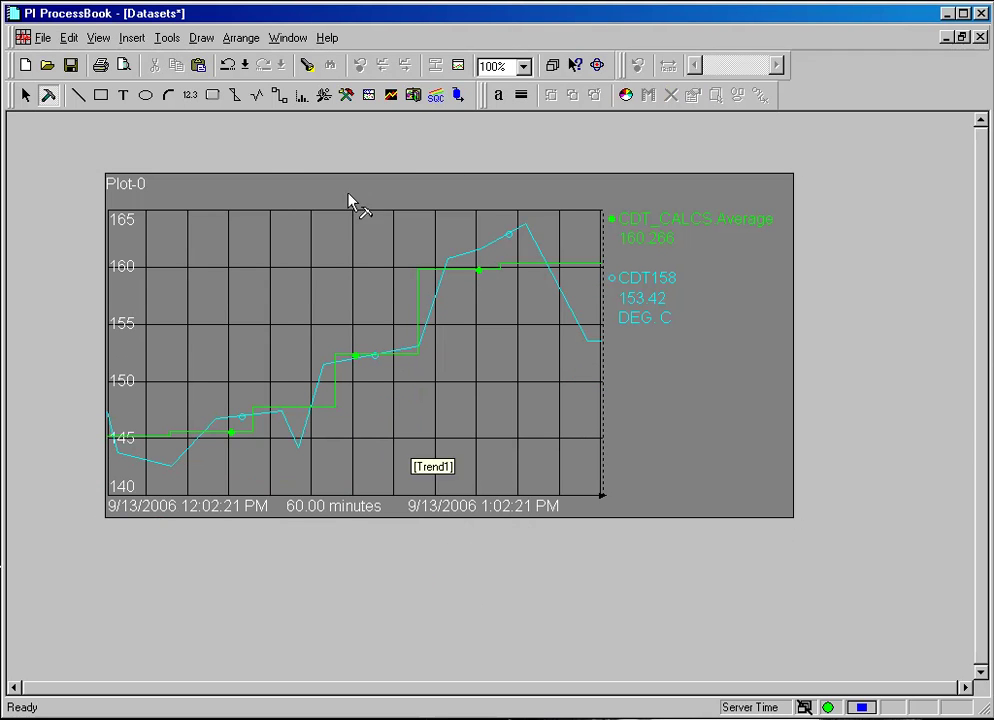